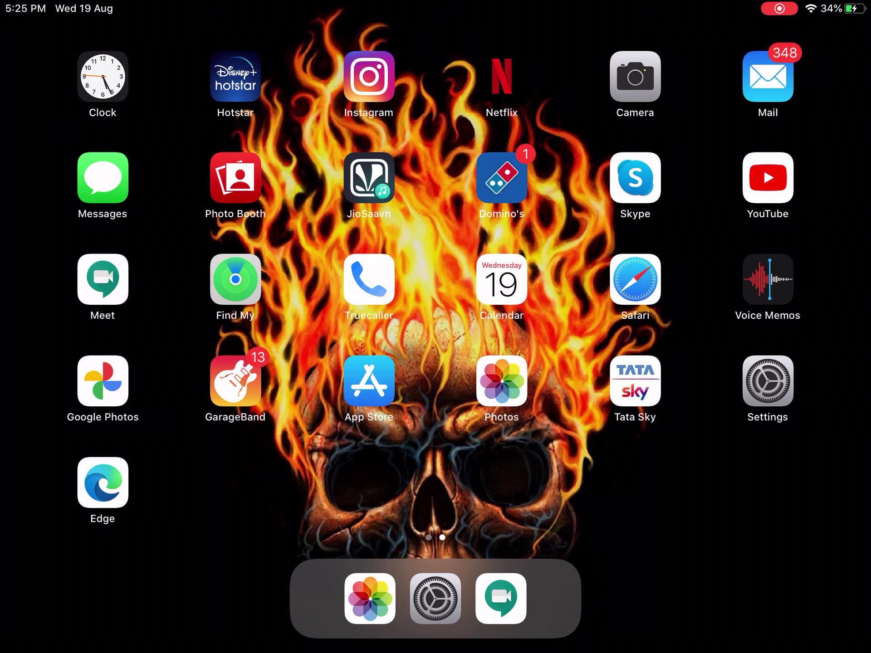
# Step: Open the Control Centre Customise Controls list in Settings
pyautogui.click(768, 382)
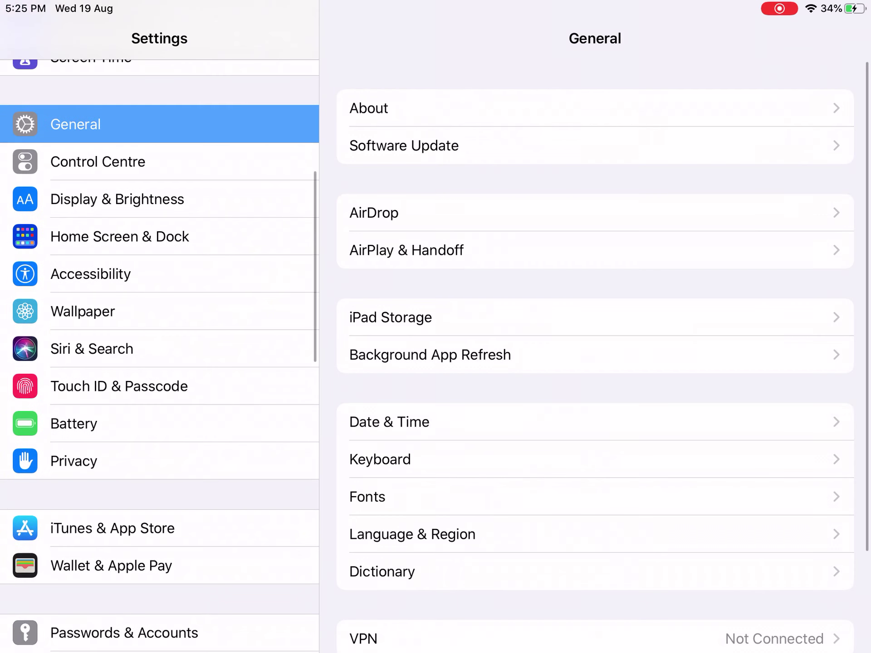
pyautogui.click(98, 161)
pyautogui.click(413, 240)
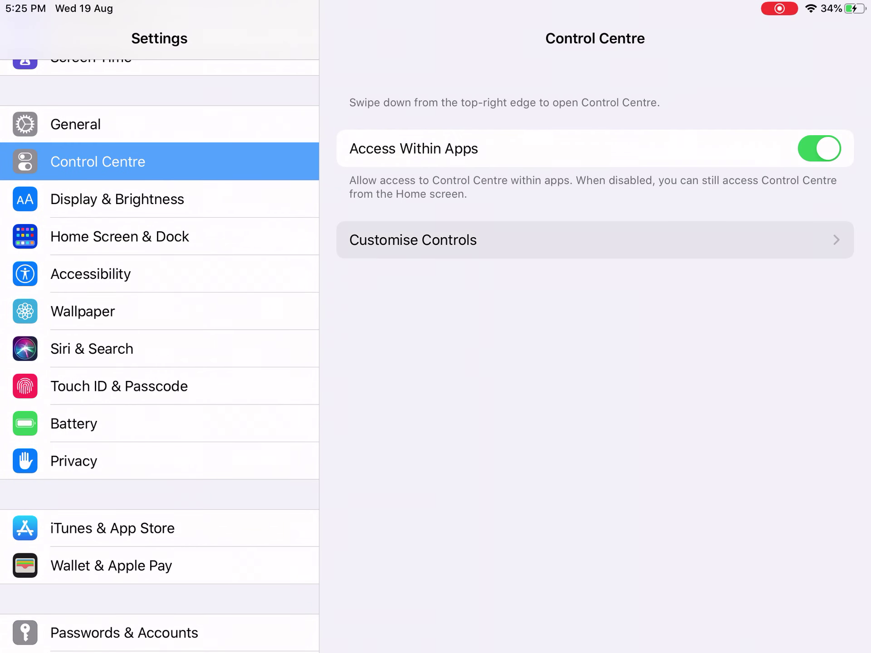
pyautogui.scroll(-5, 596, 340)
# Step: Remove Apple TV Remote, Torch, Voice Memos, Accessibility Shortcuts and Alarm from Control Centre
pyautogui.click(360, 554)
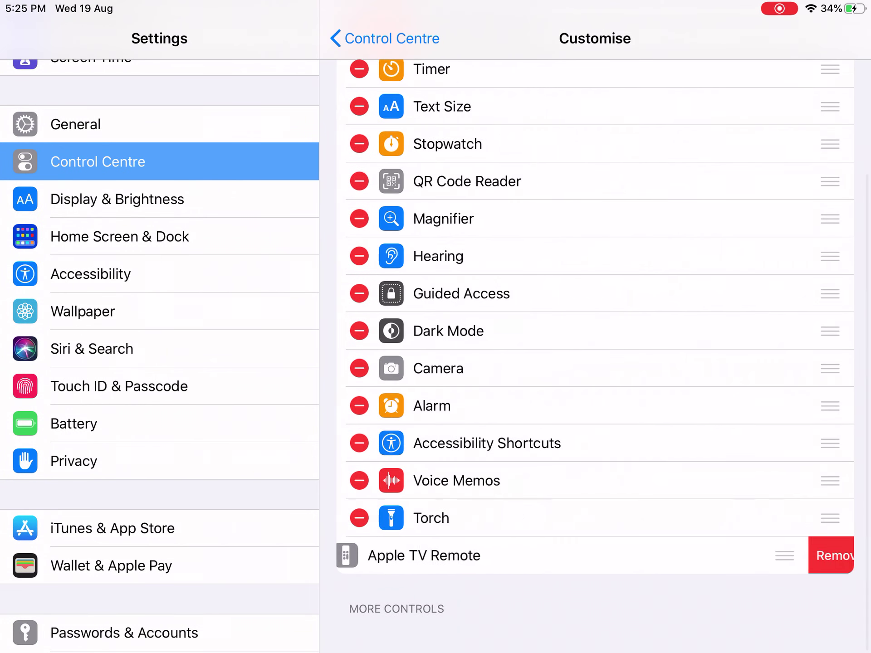
pyautogui.click(822, 555)
pyautogui.click(359, 518)
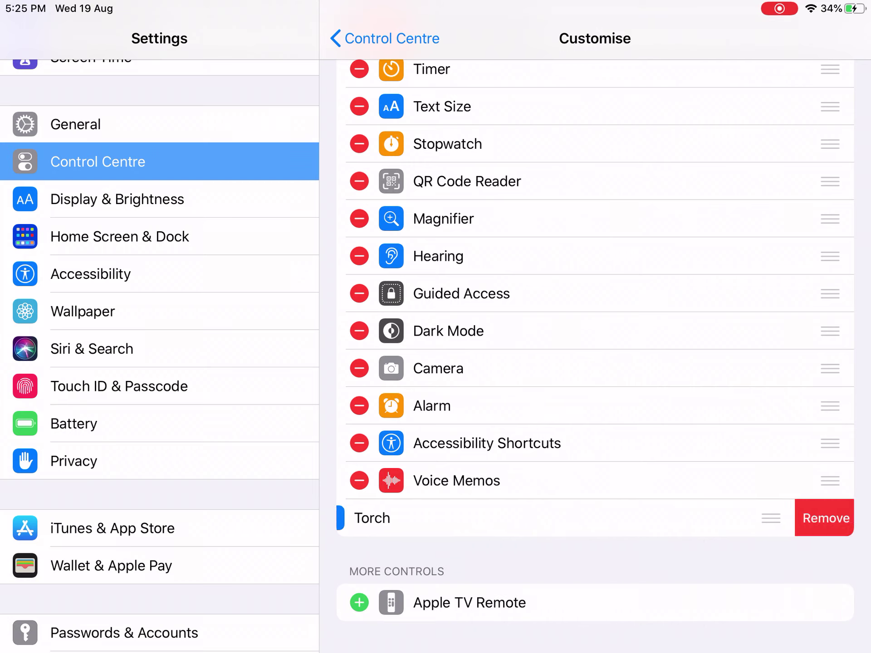
pyautogui.click(822, 519)
pyautogui.click(360, 481)
pyautogui.click(823, 481)
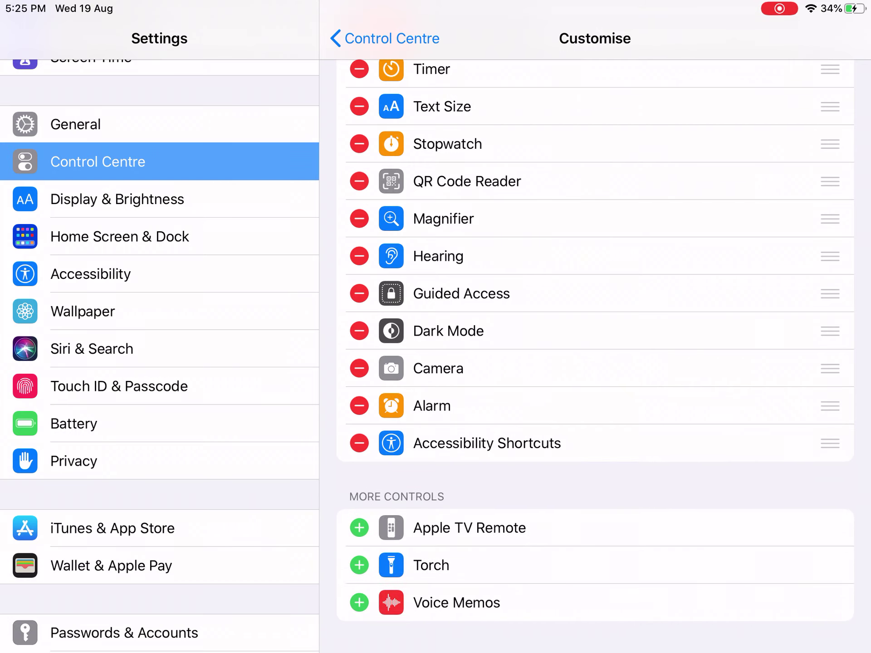
pyautogui.click(360, 443)
pyautogui.click(822, 444)
pyautogui.click(360, 406)
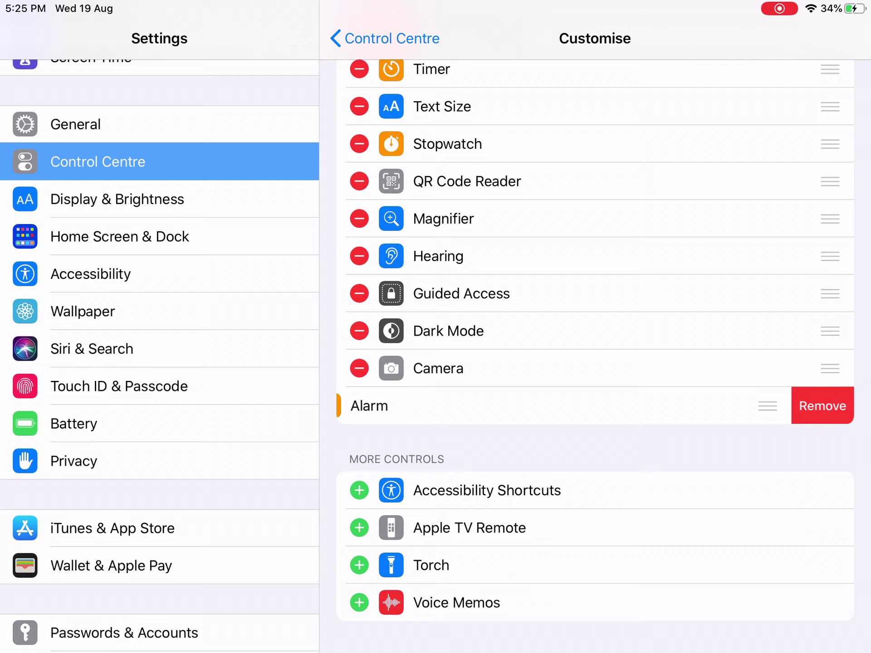
pyautogui.click(824, 405)
# Step: Remove Camera, Dark Mode, Magnifier, QR Code Reader and Stopwatch from Control Centre
pyautogui.click(359, 368)
pyautogui.click(824, 368)
pyautogui.click(359, 330)
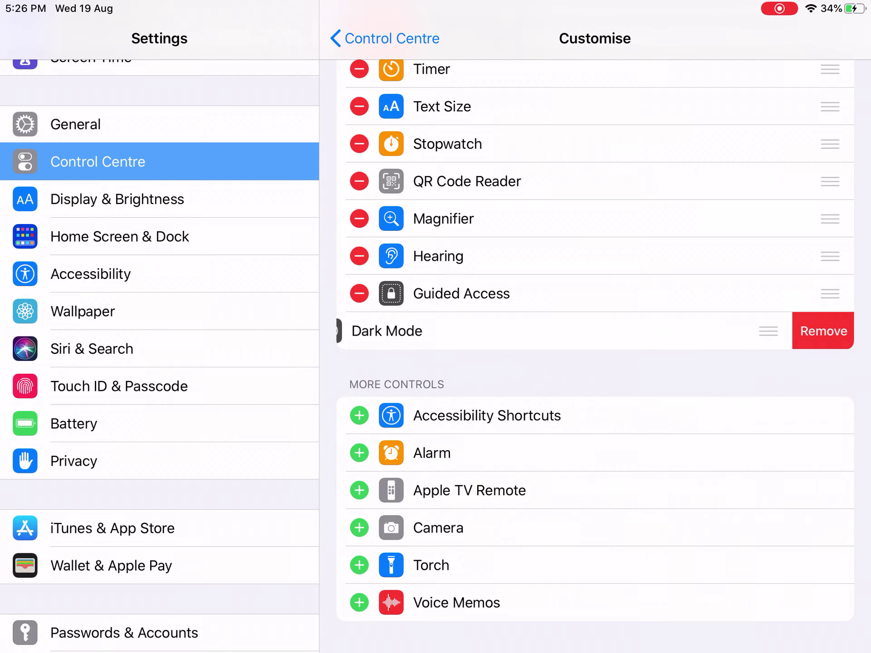
pyautogui.click(836, 332)
pyautogui.click(359, 290)
pyautogui.click(836, 290)
pyautogui.click(360, 252)
pyautogui.click(830, 251)
pyautogui.click(360, 214)
pyautogui.click(834, 214)
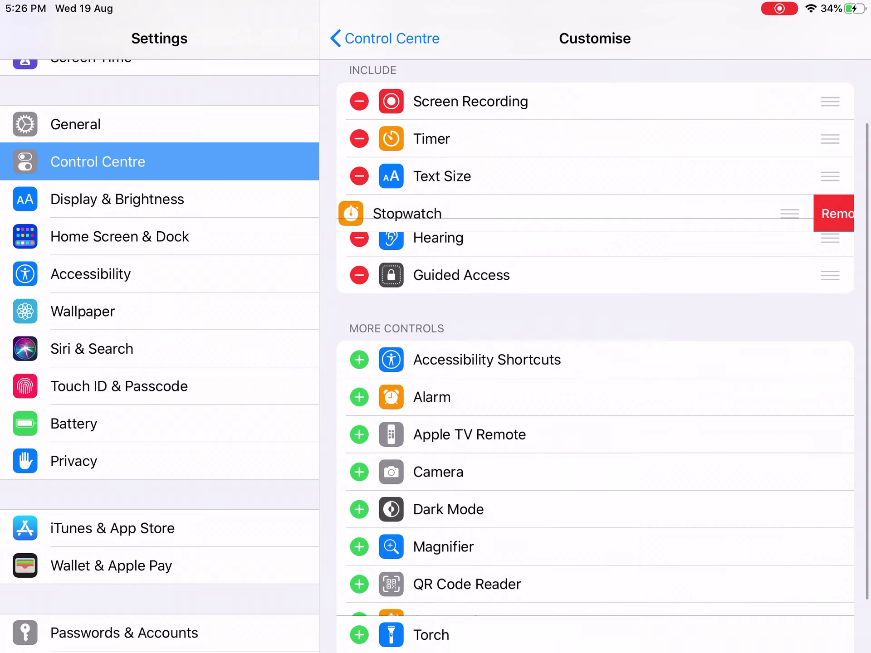
# Step: Remove Text Size, Hearing, Guided Access, Timer and Screen Recording from Control Centre
pyautogui.click(360, 176)
pyautogui.click(834, 176)
pyautogui.click(359, 177)
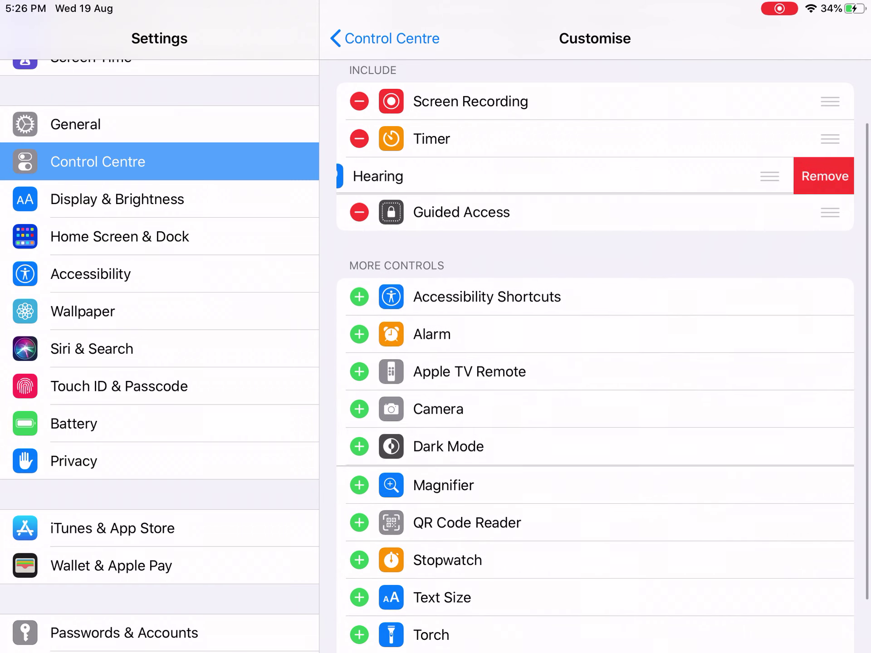
pyautogui.click(824, 176)
pyautogui.click(360, 177)
pyautogui.click(829, 176)
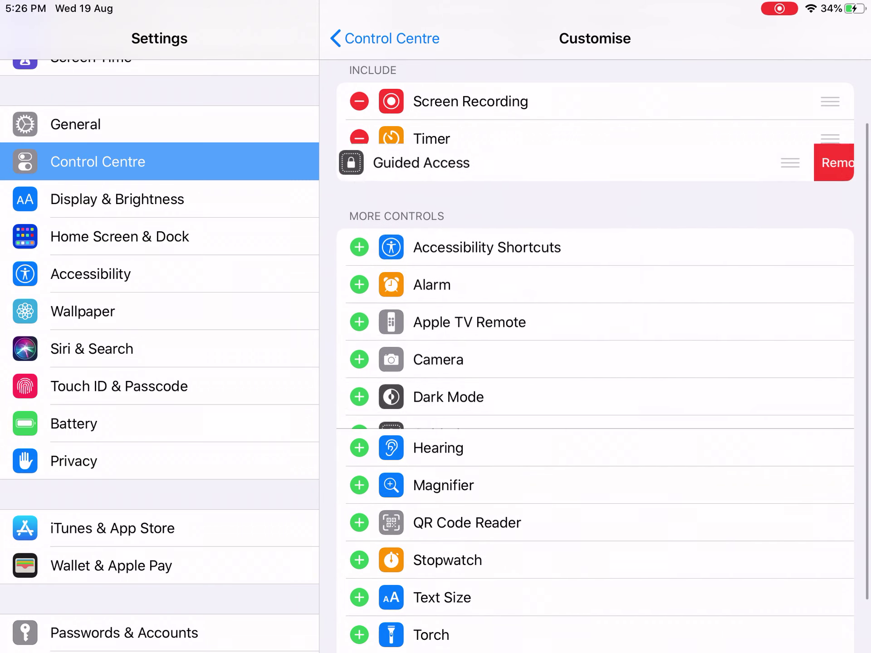
pyautogui.click(359, 138)
pyautogui.click(829, 130)
pyautogui.click(359, 101)
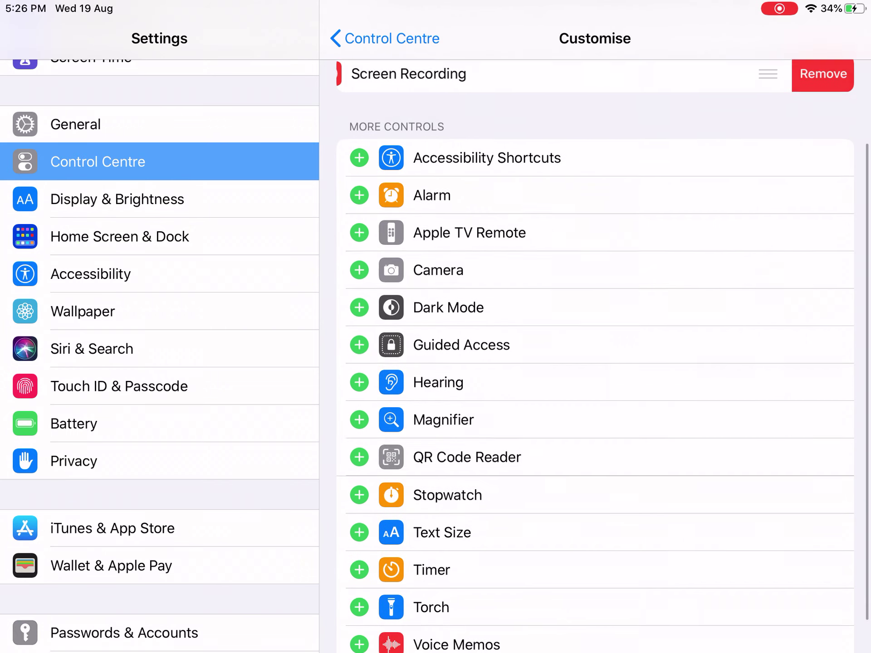
pyautogui.click(830, 101)
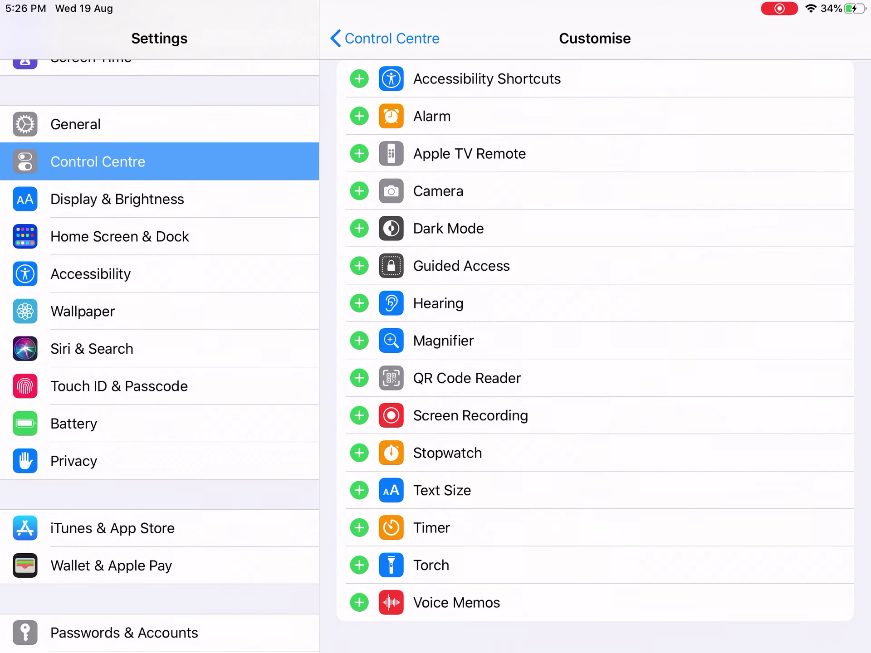
# Step: Re-add all eleven controls, from Voice Memos and Torch through Screen Recording to Alarm
pyautogui.click(360, 603)
pyautogui.doubleClick(360, 565)
pyautogui.click(359, 565)
pyautogui.doubleClick(360, 566)
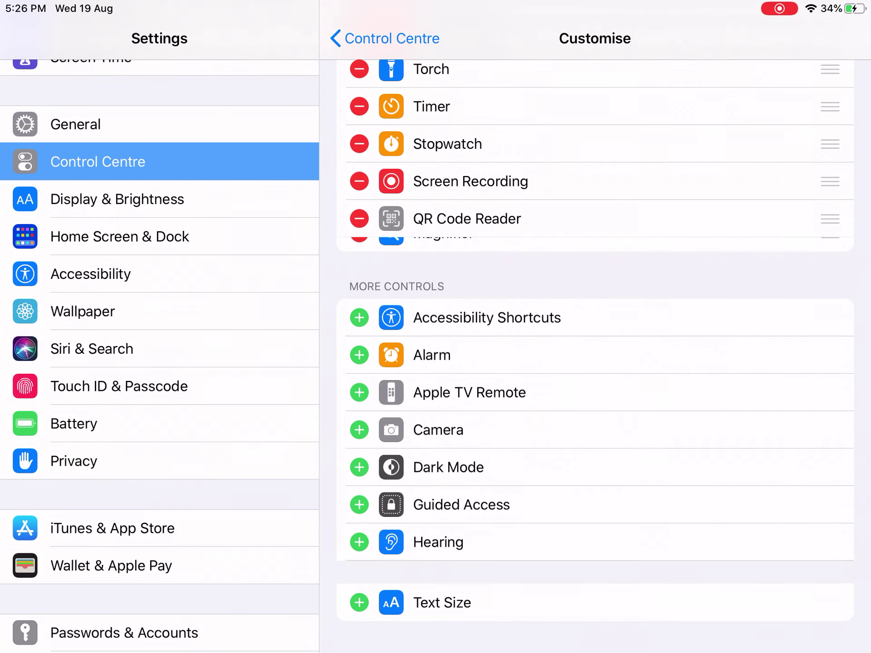
pyautogui.click(360, 539)
pyautogui.click(360, 500)
pyautogui.click(360, 426)
pyautogui.click(359, 603)
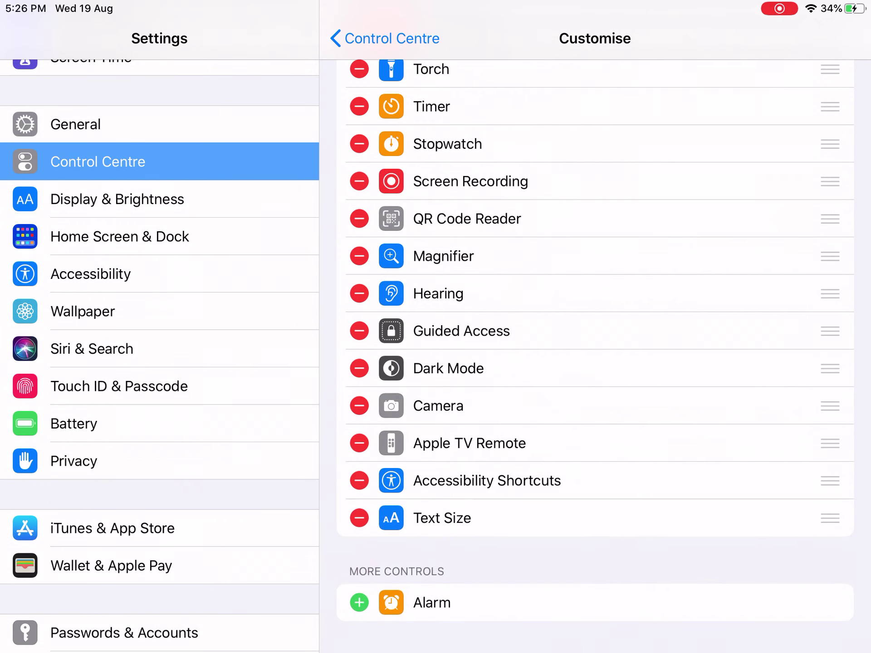
pyautogui.click(360, 601)
pyautogui.scroll(5, 596, 374)
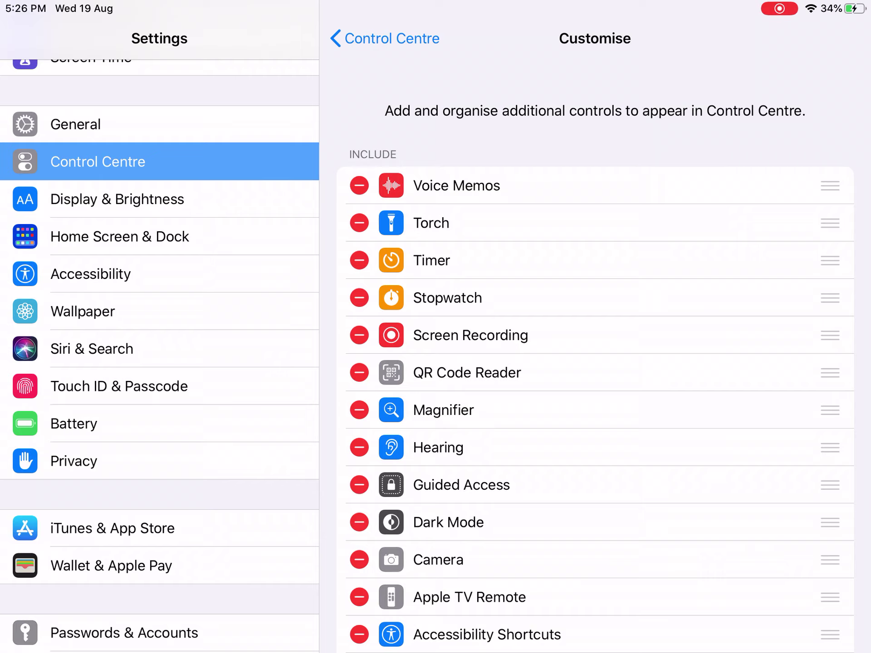
# Step: Open Control Centre and expand the Screen Recording panel
pyautogui.moveTo(803, 7); pyautogui.dragTo(774, 174)
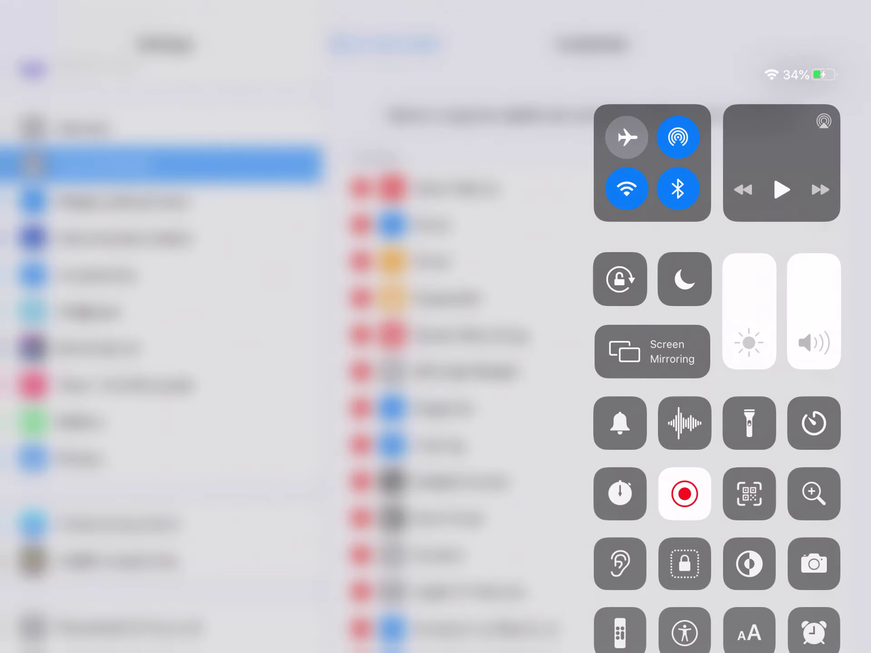
pyautogui.click(685, 411)
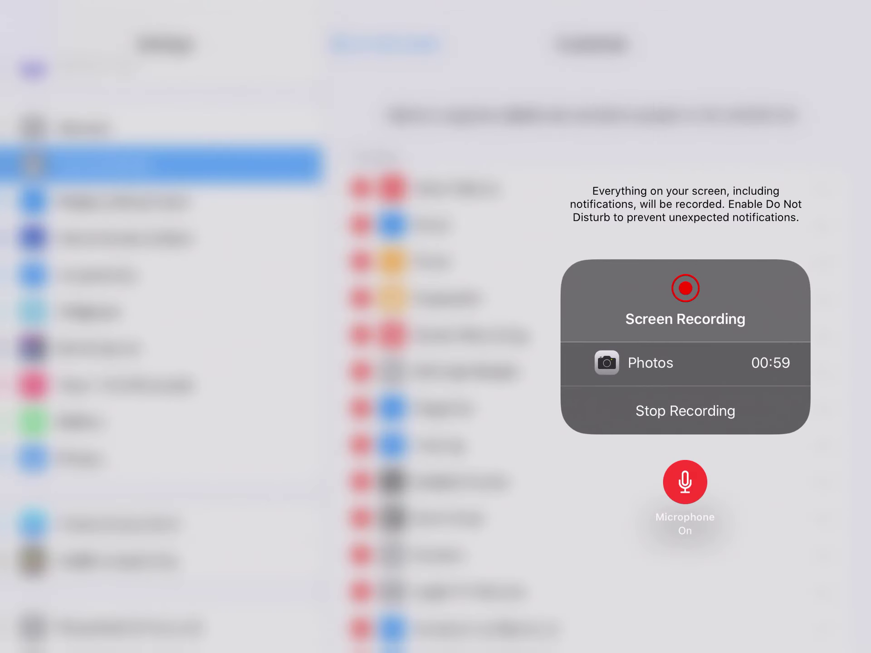